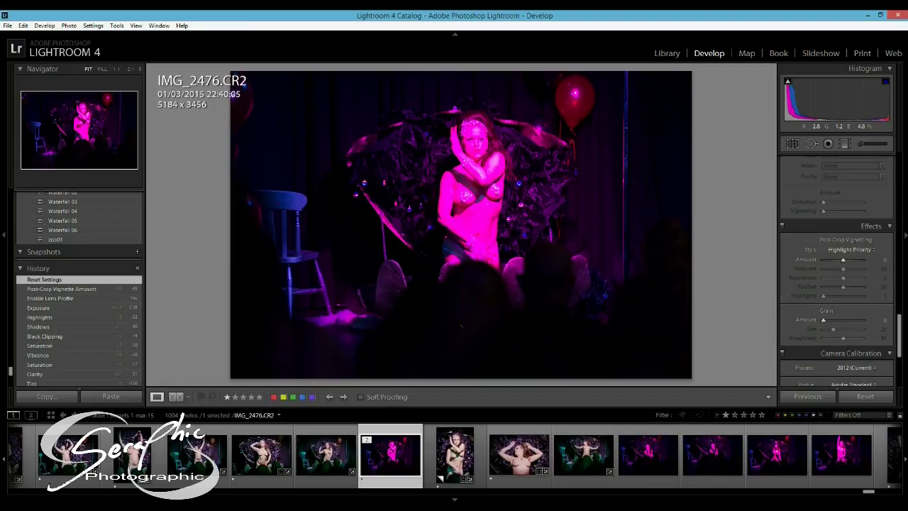
Compare the edited virtual copy with the unedited IMG_2476.CR2 and review the original's editing history.
{"action": "left_click", "coordinate": [479, 459]}
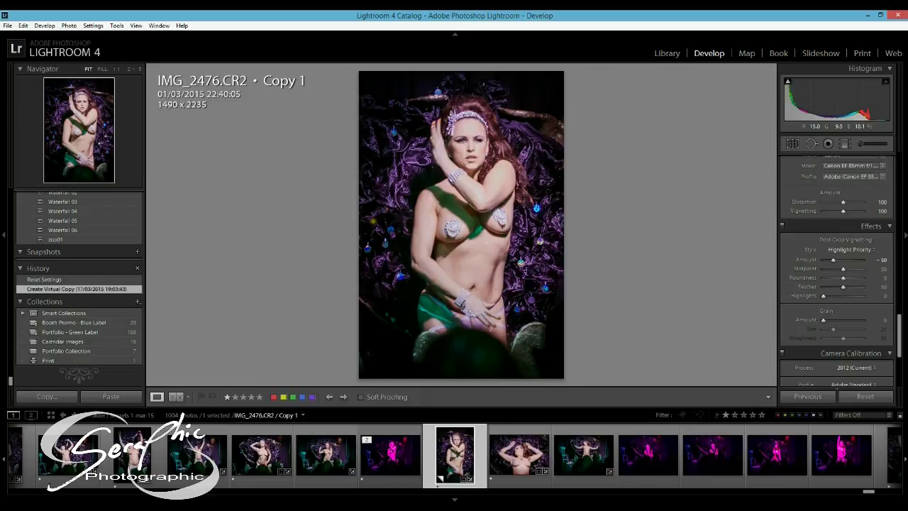
{"action": "left_click", "coordinate": [402, 484]}
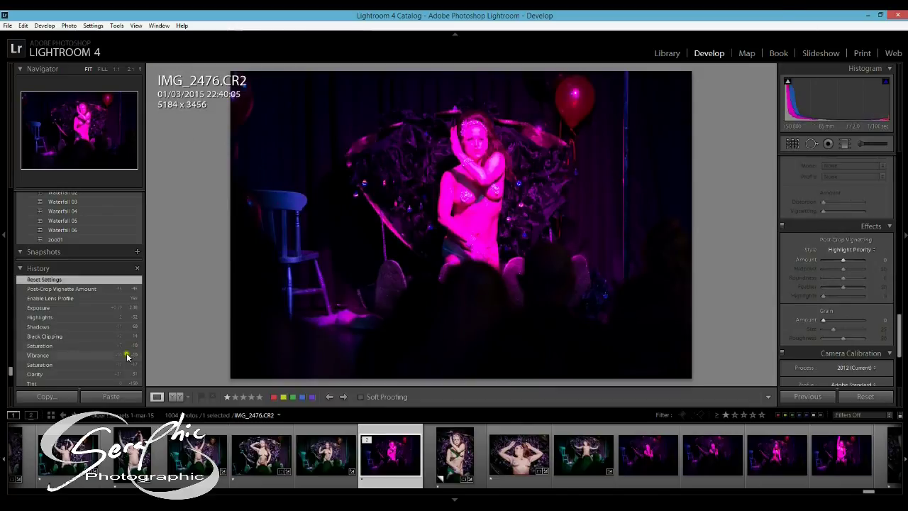
{"action": "scroll", "coordinate": [113, 349], "scroll_direction": "down", "scroll_amount": 5}
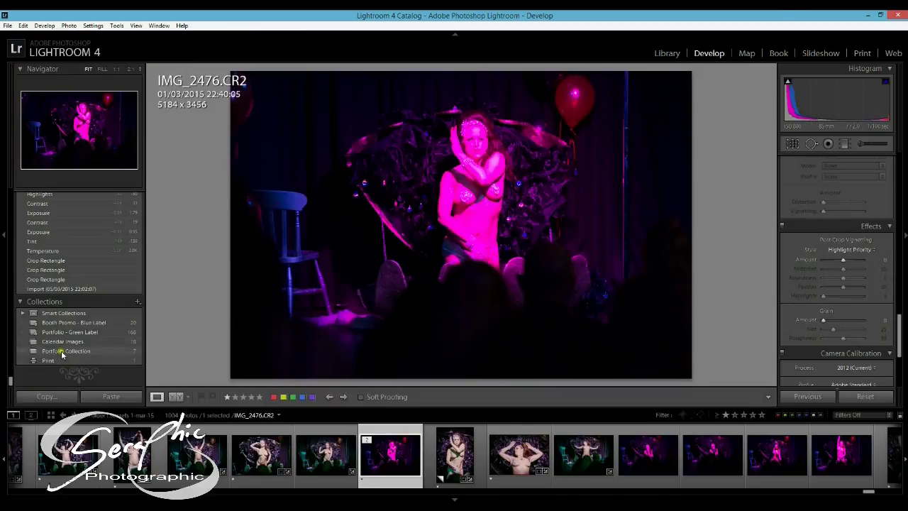
{"action": "scroll", "coordinate": [49, 355], "scroll_direction": "up", "scroll_amount": 3}
{"action": "scroll", "coordinate": [73, 339], "scroll_direction": "down", "scroll_amount": 3}
Crop IMG_2476.CR2 to a portrait frame of about 1430 x 2145 pixels around the seated performer.
{"action": "left_click", "coordinate": [792, 144]}
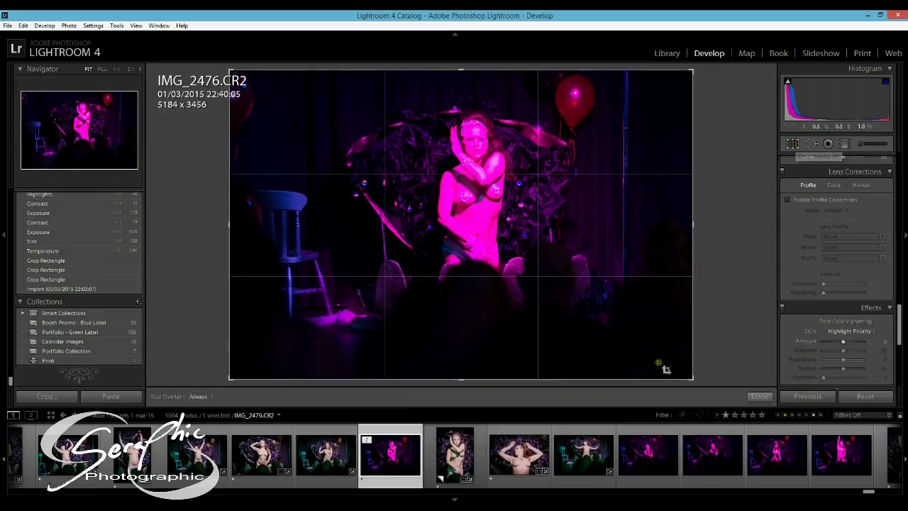
{"action": "left_click_drag", "start_coordinate": [693, 381], "coordinate": [541, 348]}
{"action": "left_click_drag", "start_coordinate": [490, 248], "coordinate": [324, 213]}
{"action": "left_click_drag", "start_coordinate": [461, 334], "coordinate": [462, 320]}
{"action": "left_click", "coordinate": [760, 396]}
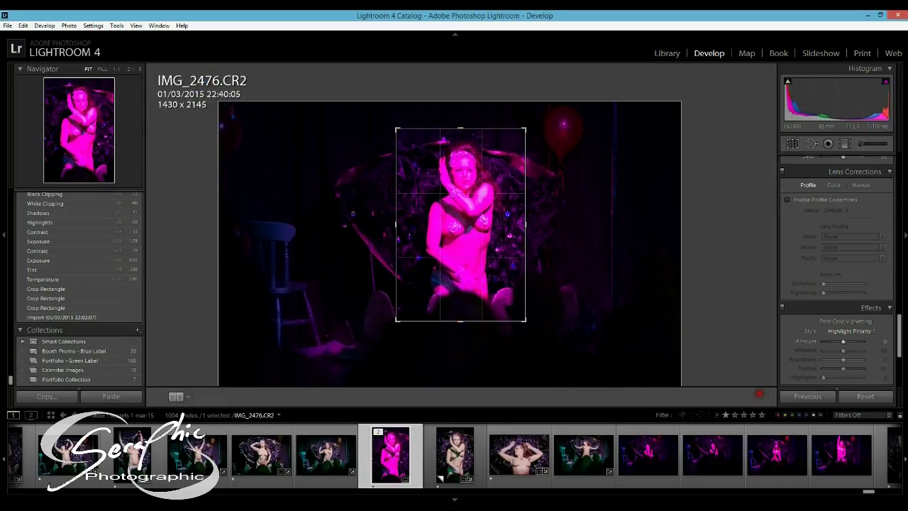
Set the white balance to temperature 2000 and tint −150, and the tone to exposure +1.67, contrast +40 and highlights −29.
{"action": "left_click_drag", "start_coordinate": [900, 323], "coordinate": [896, 150]}
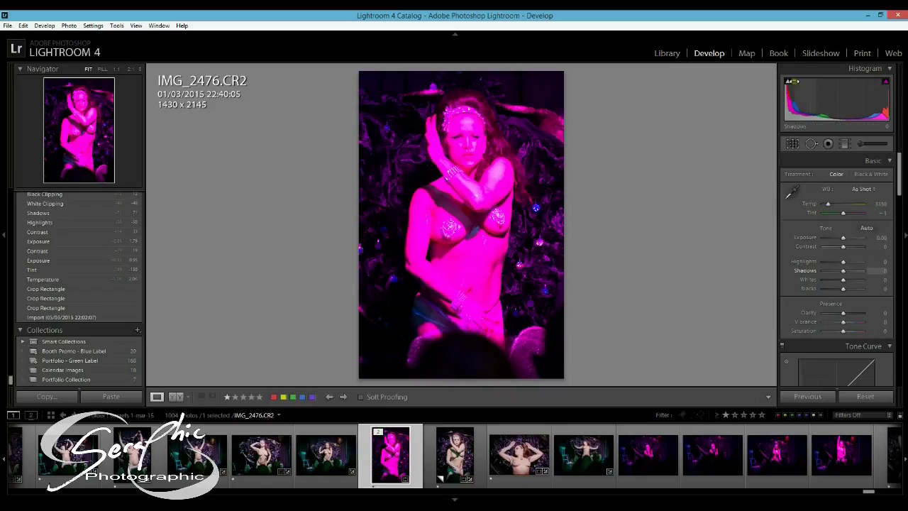
{"action": "left_click", "coordinate": [885, 83]}
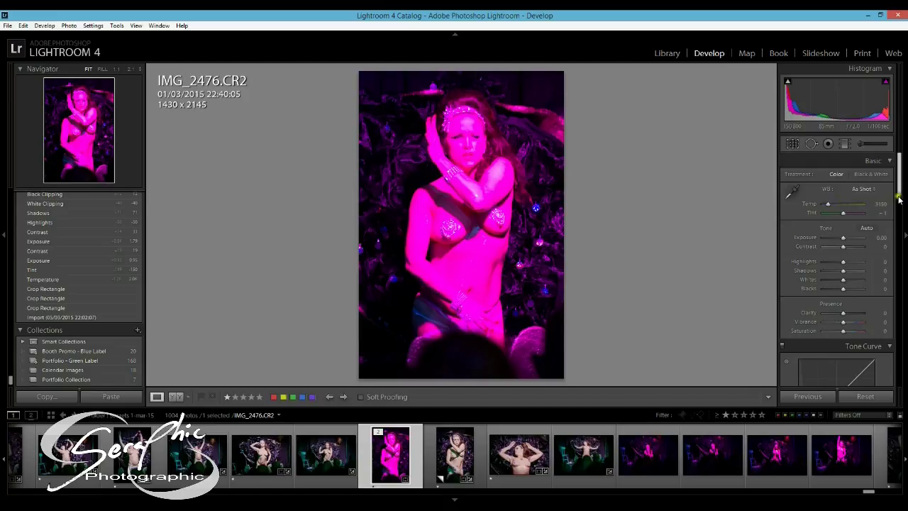
{"action": "left_click_drag", "start_coordinate": [829, 204], "coordinate": [756, 201]}
{"action": "left_click_drag", "start_coordinate": [843, 213], "coordinate": [735, 208]}
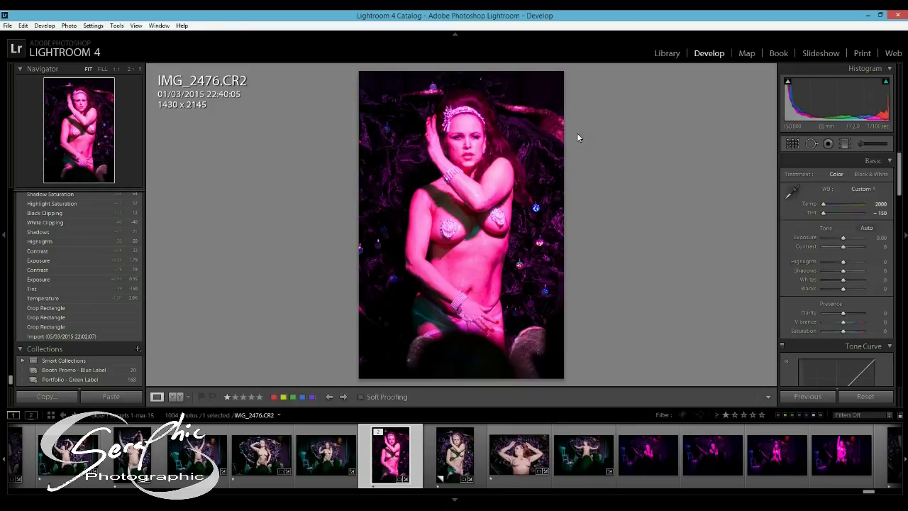
{"action": "left_click_drag", "start_coordinate": [842, 236], "coordinate": [840, 264]}
{"action": "left_click", "coordinate": [843, 247]}
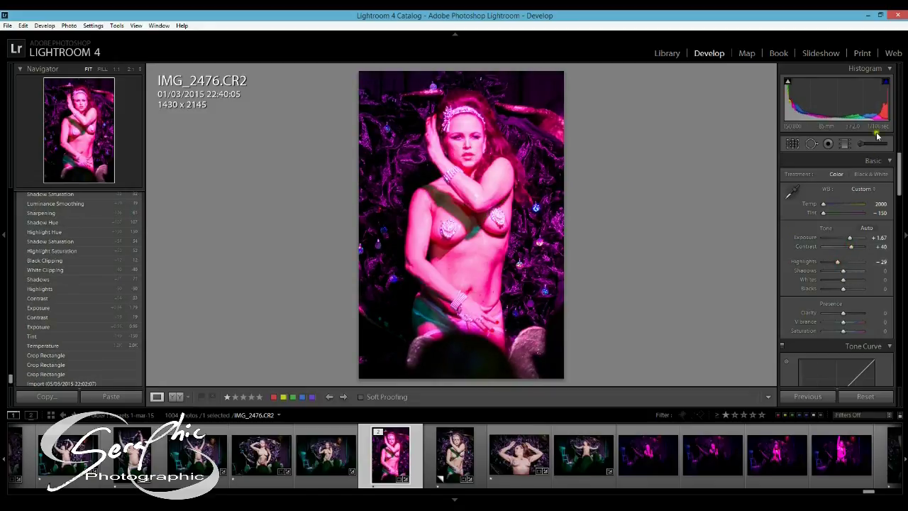
Split-tone the highlights with hue 150 and saturation 36, and the shadows with hue 116 and saturation 39.
{"action": "left_click_drag", "start_coordinate": [899, 156], "coordinate": [904, 241]}
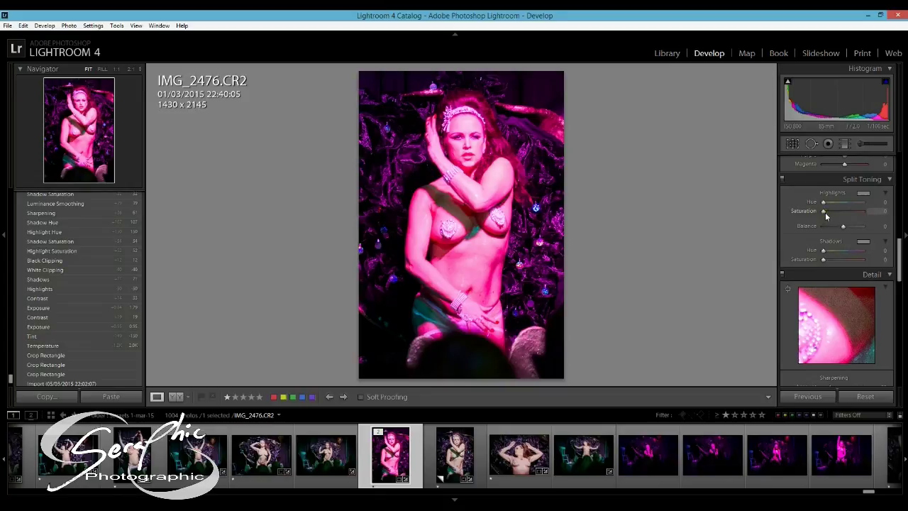
{"action": "left_click_drag", "start_coordinate": [825, 212], "coordinate": [842, 211]}
{"action": "left_click_drag", "start_coordinate": [824, 259], "coordinate": [846, 259]}
{"action": "left_click", "coordinate": [823, 202]}
{"action": "left_click_drag", "start_coordinate": [822, 204], "coordinate": [841, 207]}
{"action": "left_click_drag", "start_coordinate": [824, 253], "coordinate": [824, 253]}
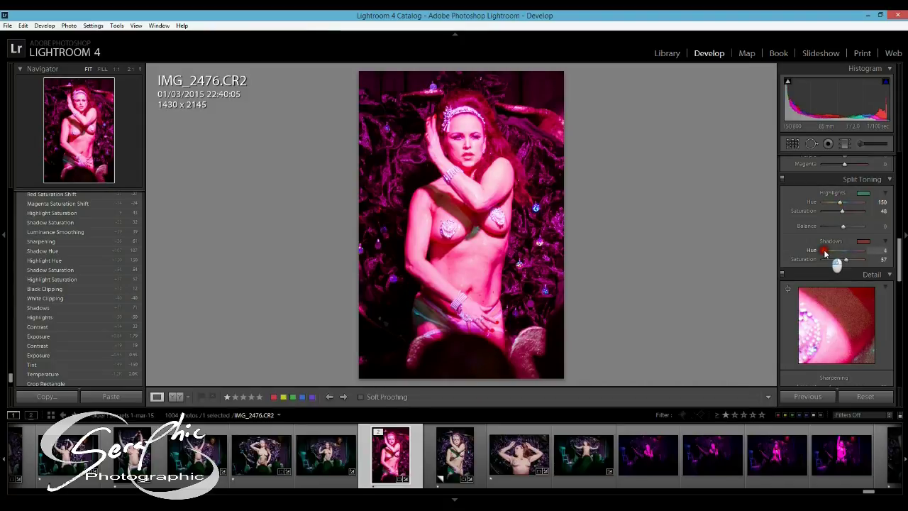
{"action": "left_click_drag", "start_coordinate": [826, 253], "coordinate": [836, 254]}
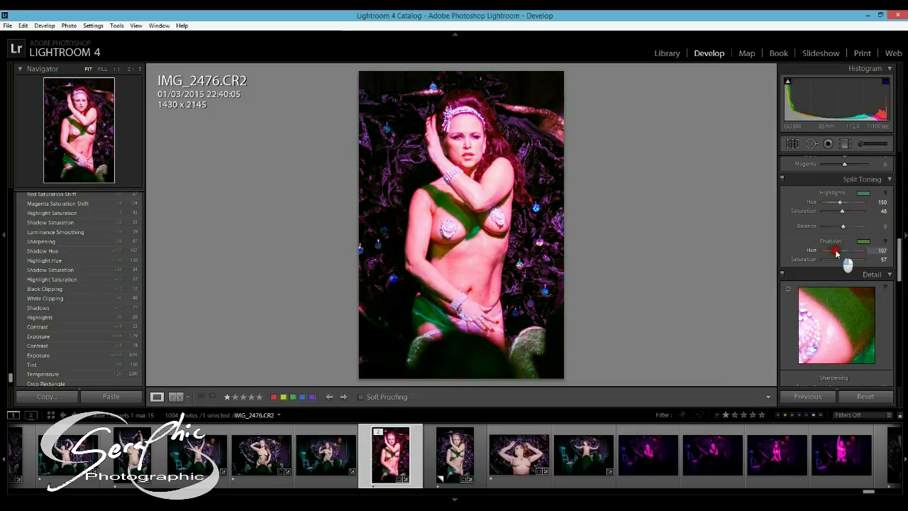
{"action": "left_click_drag", "start_coordinate": [836, 254], "coordinate": [837, 253]}
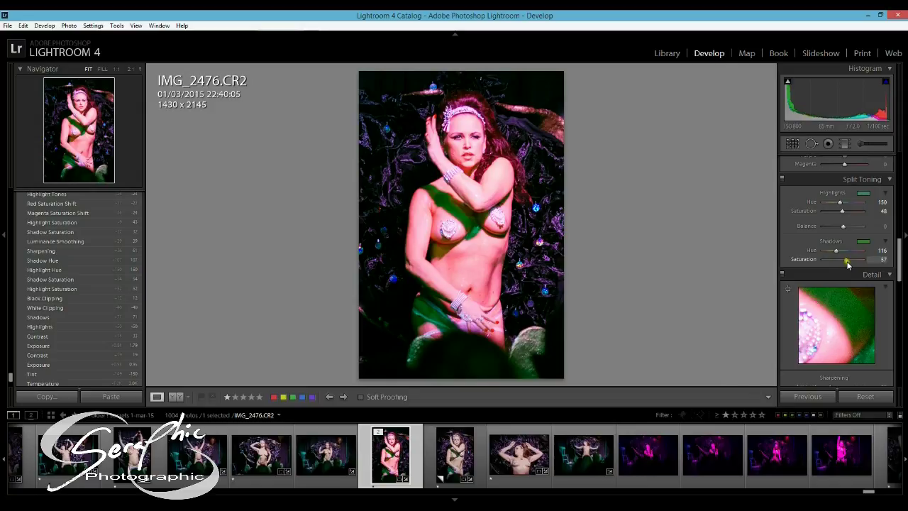
{"action": "left_click_drag", "start_coordinate": [846, 260], "coordinate": [839, 259]}
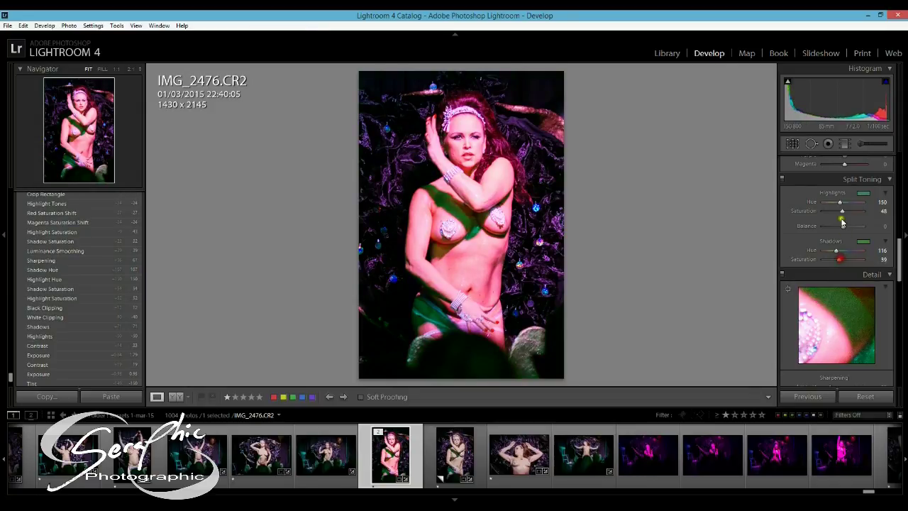
{"action": "left_click_drag", "start_coordinate": [841, 212], "coordinate": [835, 211]}
Raise the sharpening amount to about 59 and add luminance noise reduction.
{"action": "left_click_drag", "start_coordinate": [898, 248], "coordinate": [899, 278]}
{"action": "left_click_drag", "start_coordinate": [834, 236], "coordinate": [839, 233]}
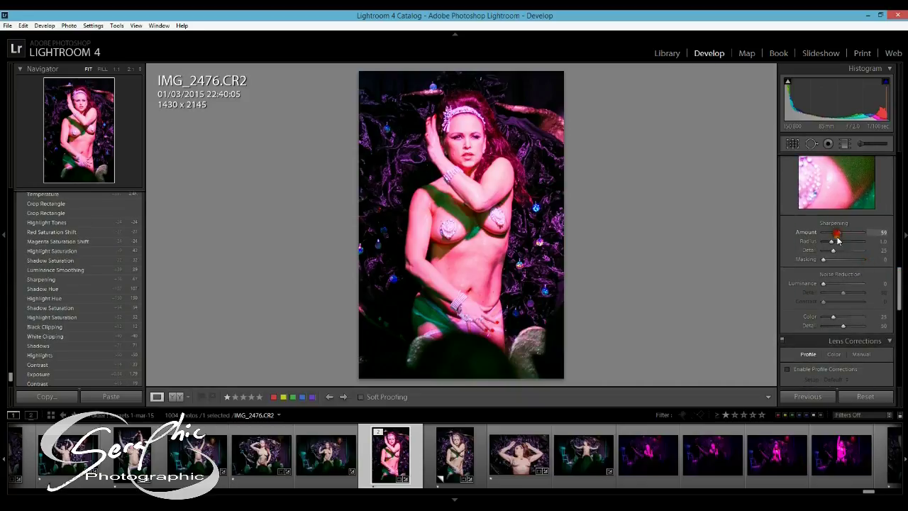
{"action": "left_click_drag", "start_coordinate": [823, 284], "coordinate": [841, 286]}
Enable the lens profile corrections for the Canon lens used in the photo.
{"action": "left_click_drag", "start_coordinate": [898, 283], "coordinate": [900, 319]}
{"action": "left_click", "coordinate": [788, 251]}
{"action": "left_click", "coordinate": [842, 291]}
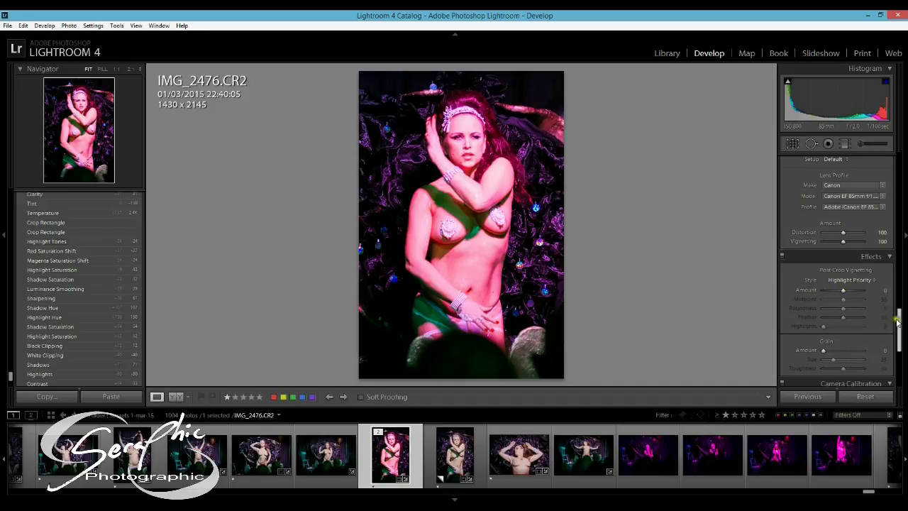
Lower the HSL saturation of reds to −31 and magentas to −33, and darken the edges with a post-crop vignette.
{"action": "left_click_drag", "start_coordinate": [898, 327], "coordinate": [887, 153]}
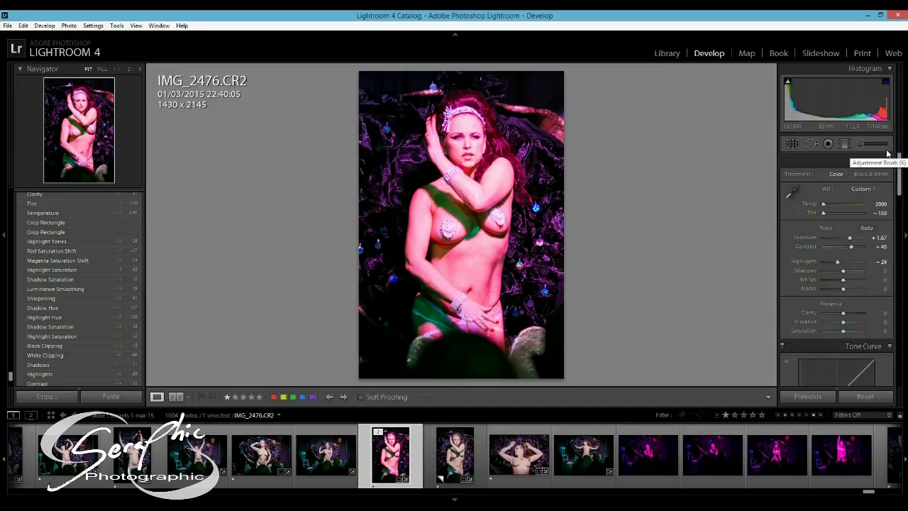
{"action": "left_click_drag", "start_coordinate": [900, 166], "coordinate": [901, 226]}
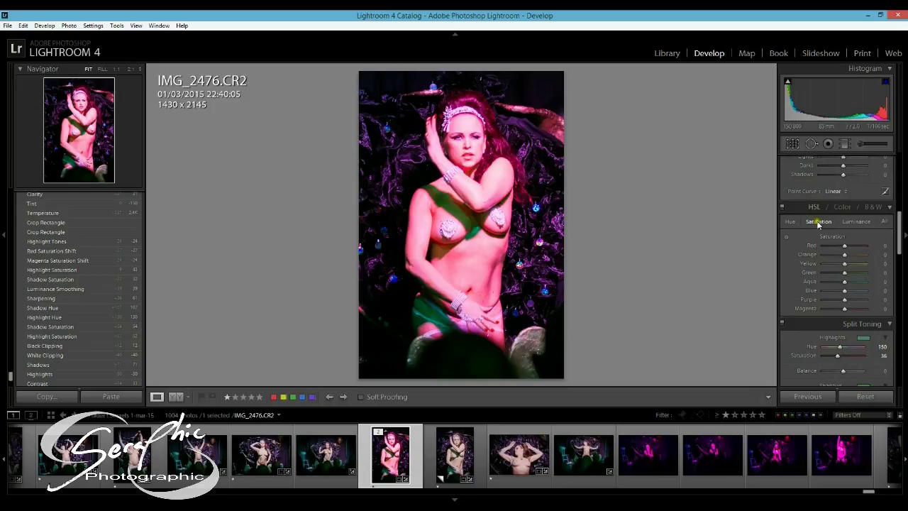
{"action": "left_click_drag", "start_coordinate": [845, 311], "coordinate": [837, 313]}
{"action": "left_click_drag", "start_coordinate": [848, 247], "coordinate": [838, 247]}
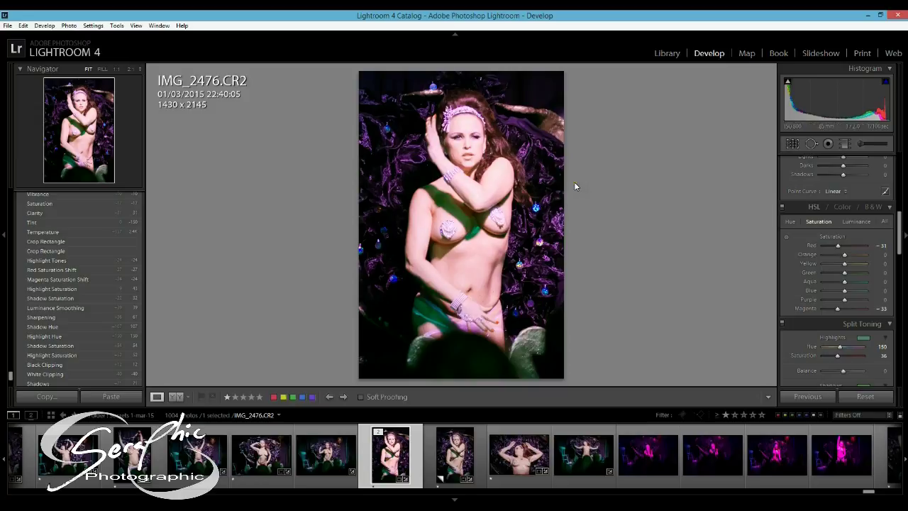
{"action": "left_click_drag", "start_coordinate": [904, 223], "coordinate": [834, 308]}
Set highlights to −40, shadows +50, whites −40, blacks +14, clarity +17, vibrance −2 and saturation −12.
{"action": "left_click_drag", "start_coordinate": [900, 315], "coordinate": [903, 153]}
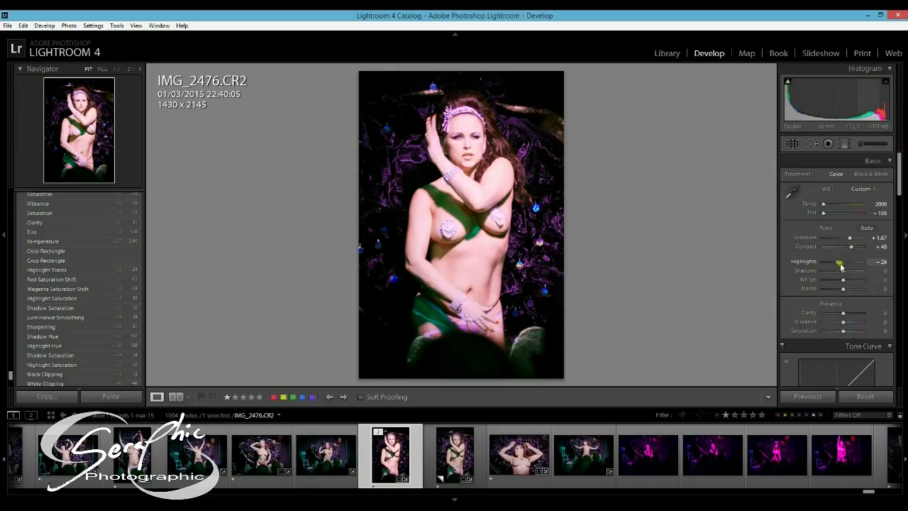
{"action": "left_click_drag", "start_coordinate": [837, 261], "coordinate": [854, 271]}
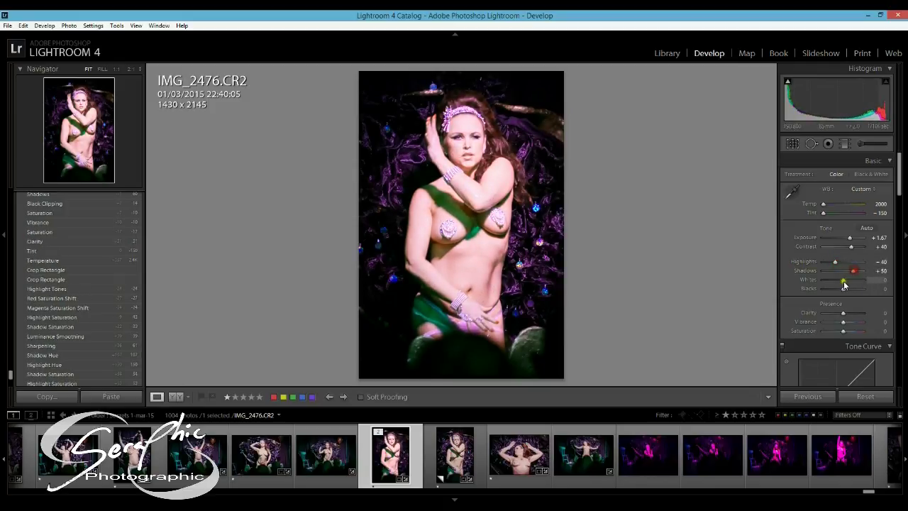
{"action": "left_click_drag", "start_coordinate": [844, 280], "coordinate": [842, 326]}
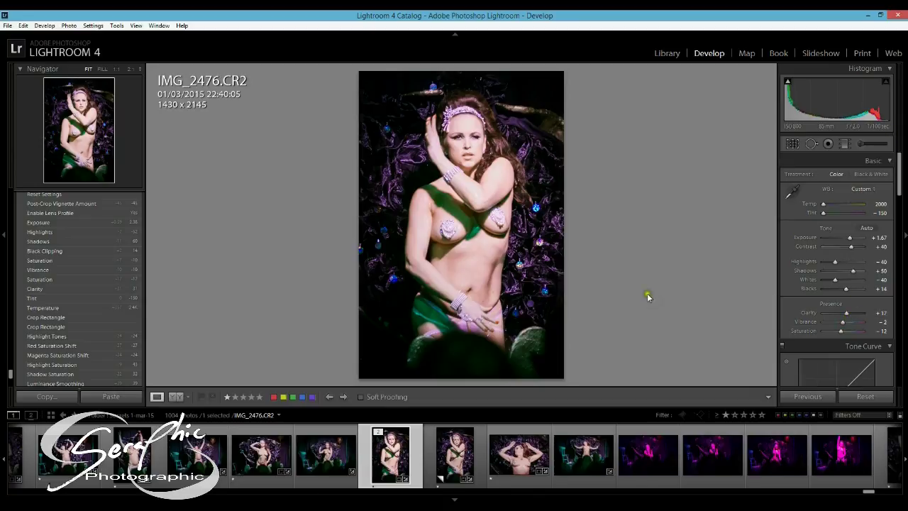
Show the before and after versions of the photo side by side.
{"action": "left_click", "coordinate": [176, 397]}
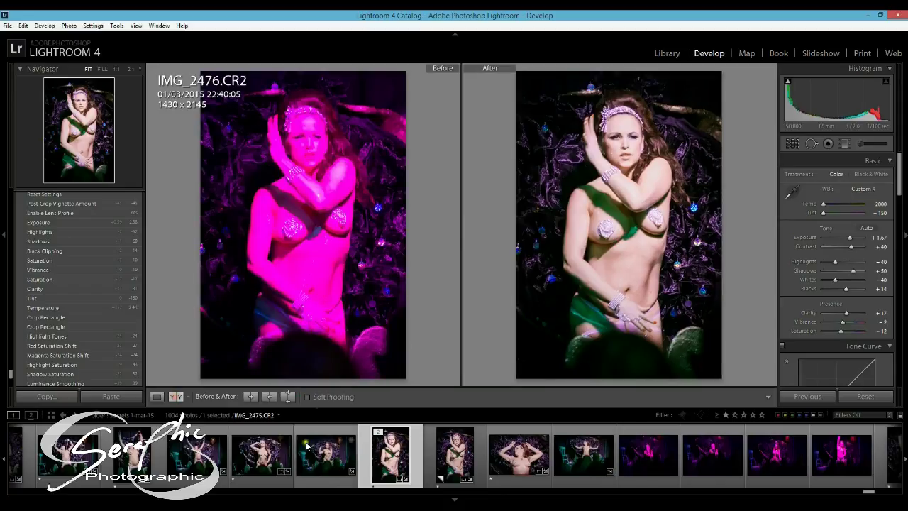